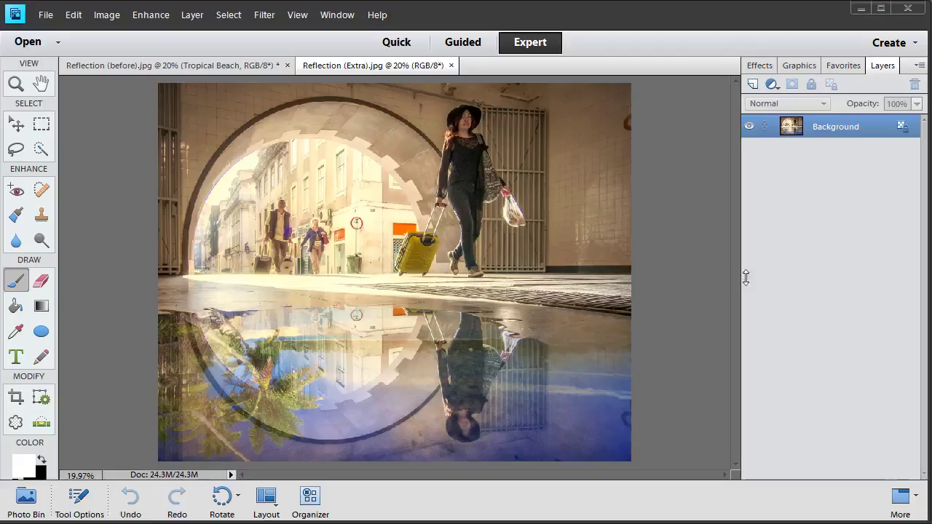
Step: Compare before and Extra versions, close Reflection (Extra), and merge Tropical Beach into Background
click(186, 67)
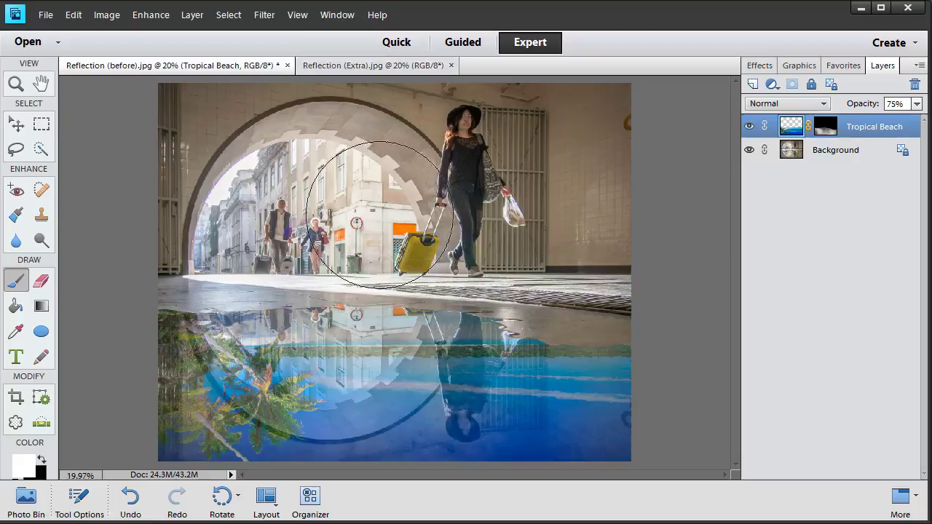
click(382, 67)
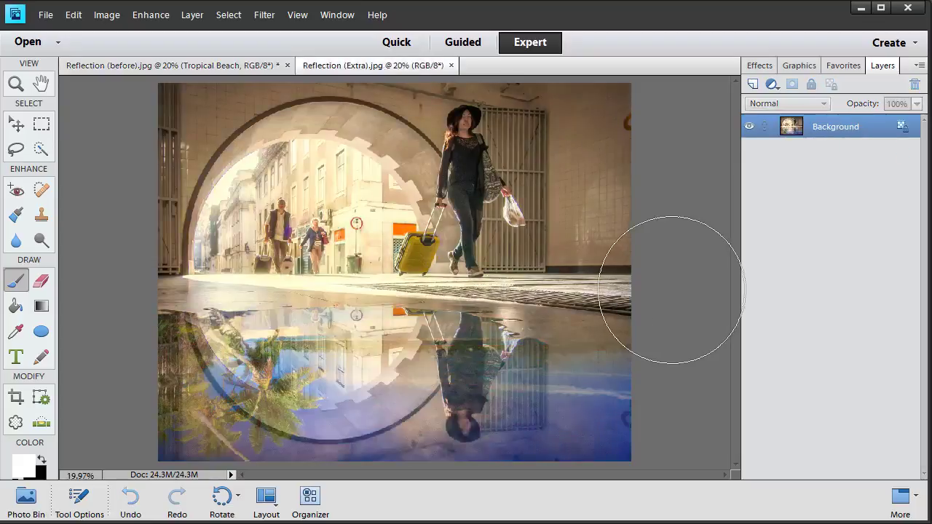
key(ctrl+w)
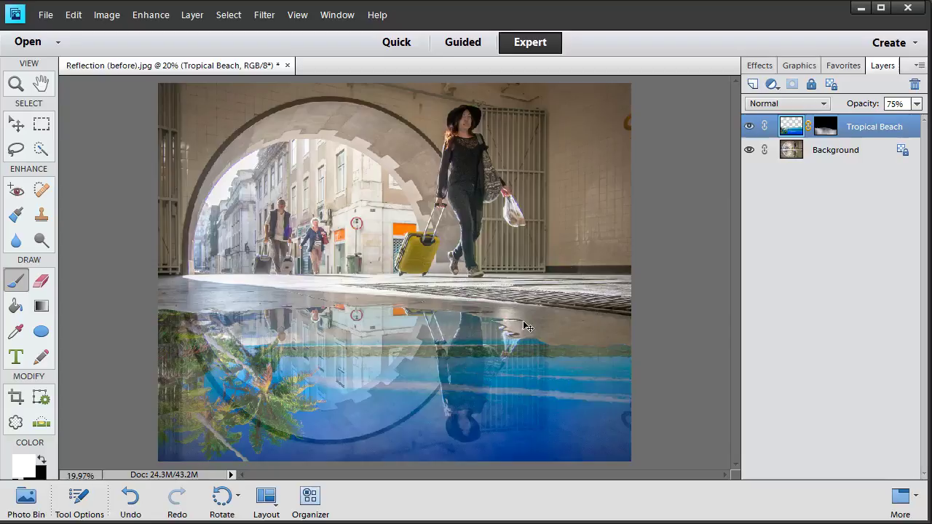
key(ctrl+e)
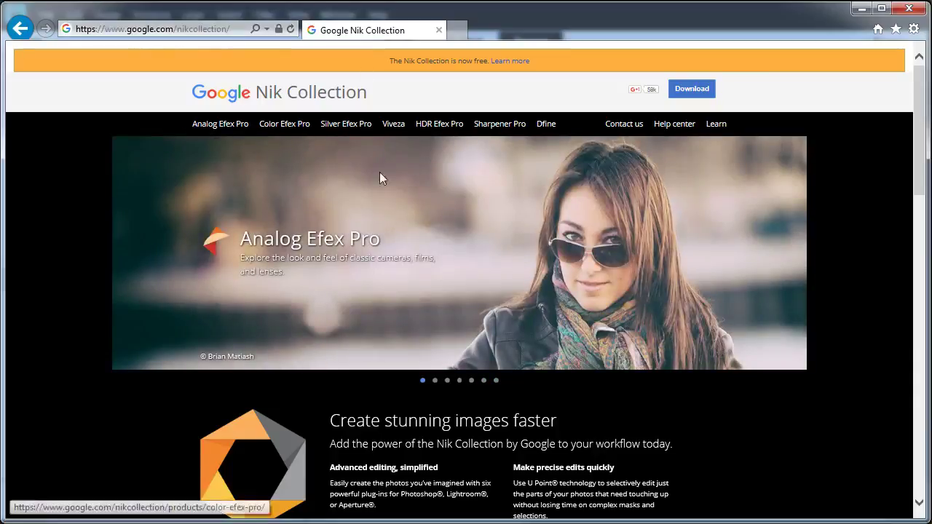
Step: Open the Nik Collection Download menu to reveal its Mac and Windows versions
click(687, 93)
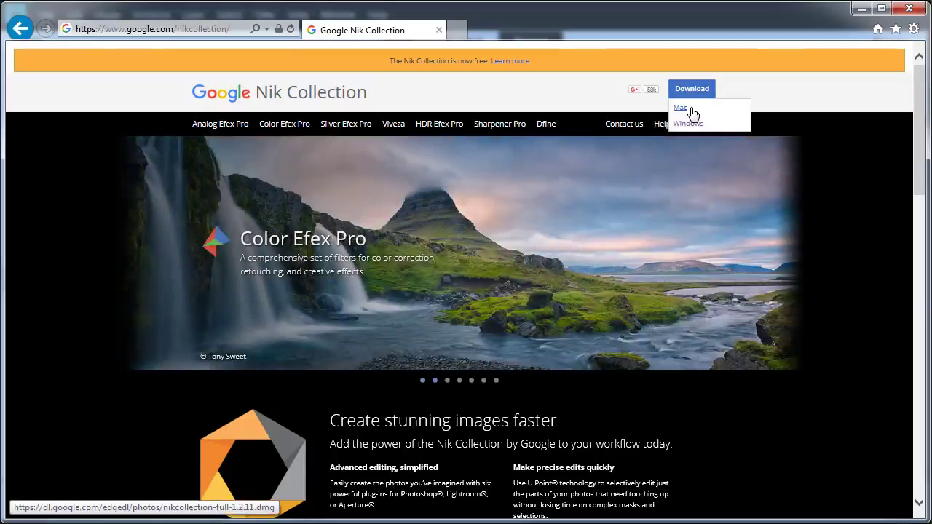
Step: Request the Windows Nik Collection installer, then cancel the download
click(691, 123)
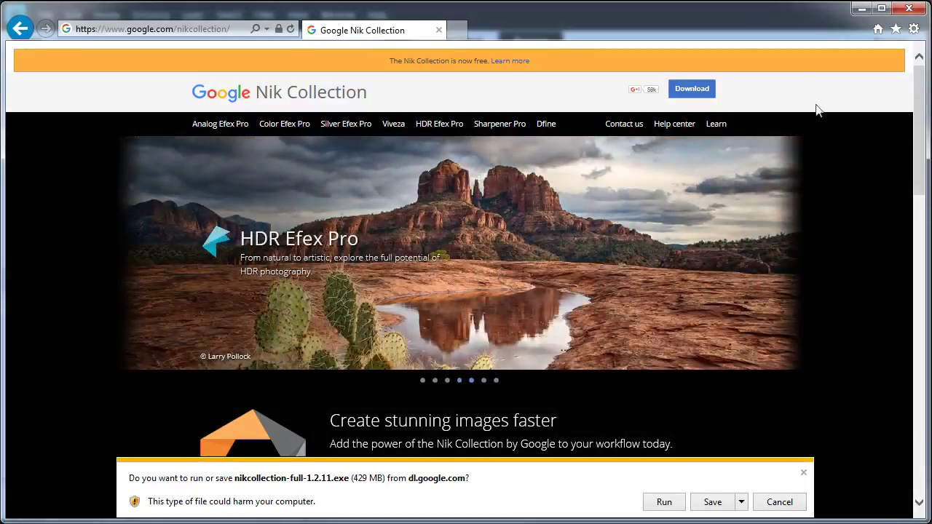
click(787, 499)
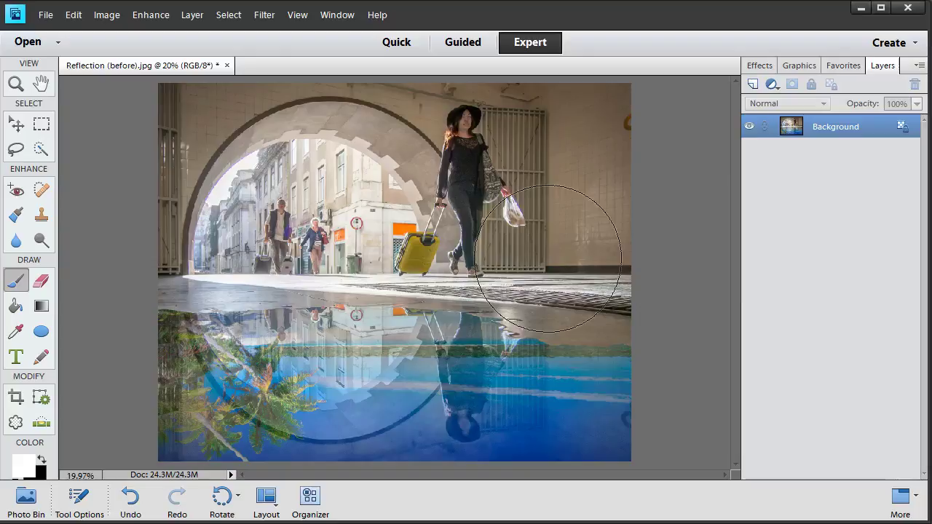
Step: Launch Color Efex Pro 4 on the photo from Filter > Nik Collection
click(264, 14)
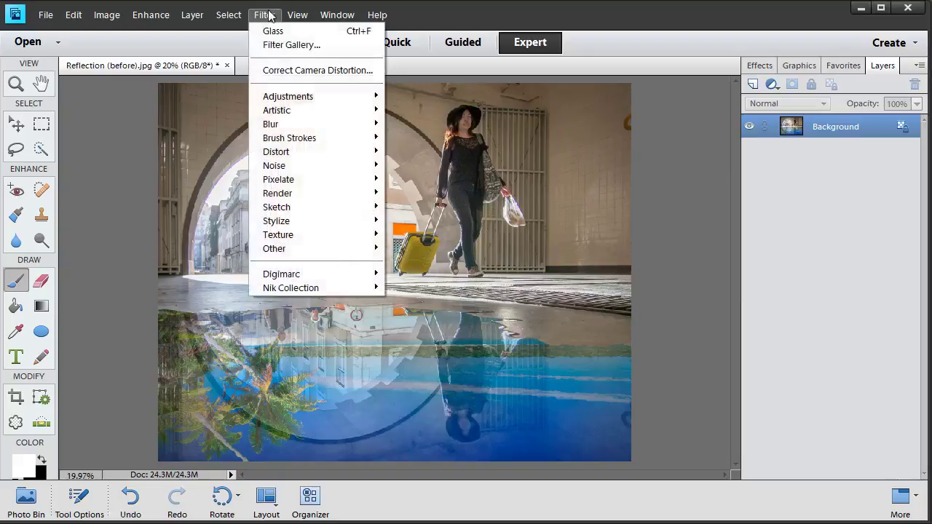
mouse_move(319, 291)
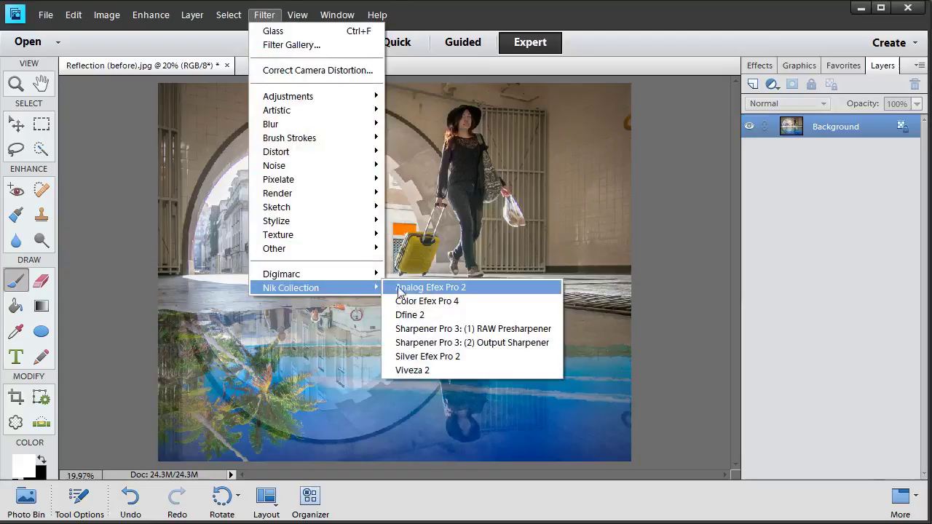
click(431, 301)
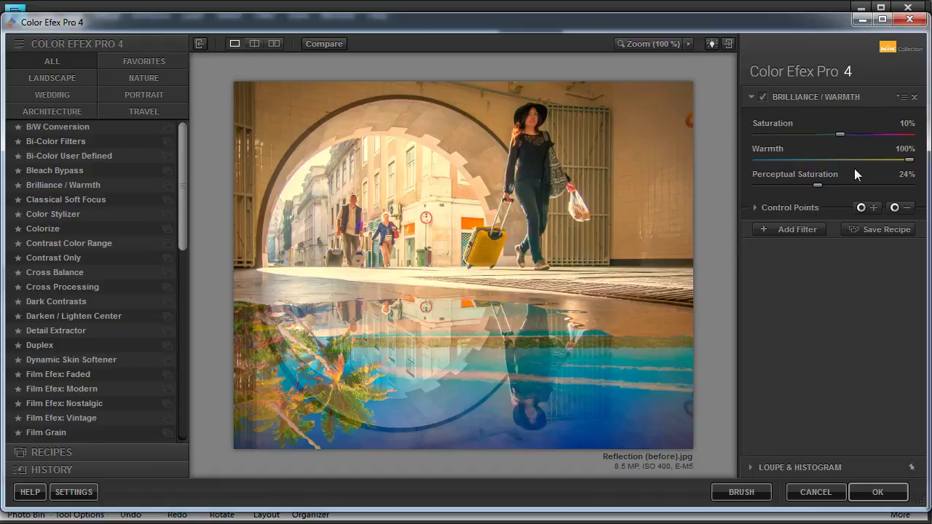
Step: Apply Brilliance / Warmth with Warmth at 100% and Perceptual Saturation at 10%
click(60, 182)
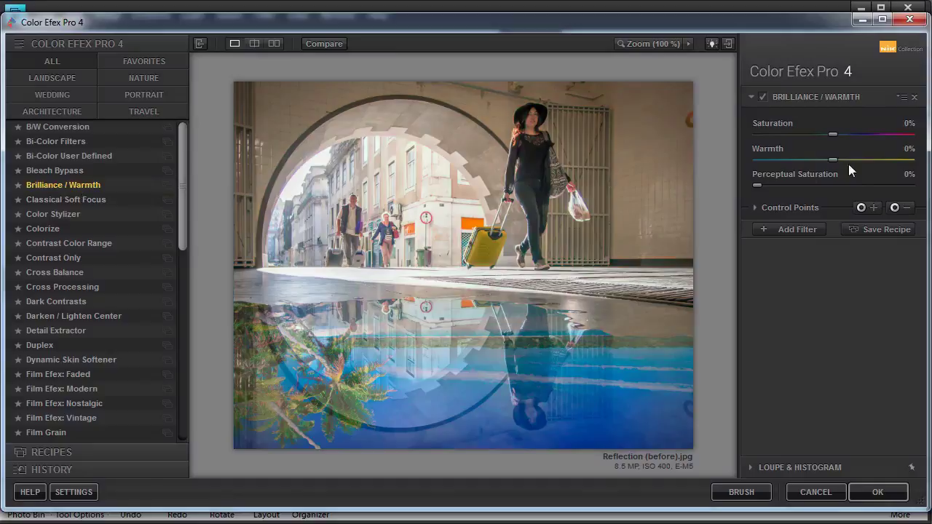
drag(833, 159, 910, 160)
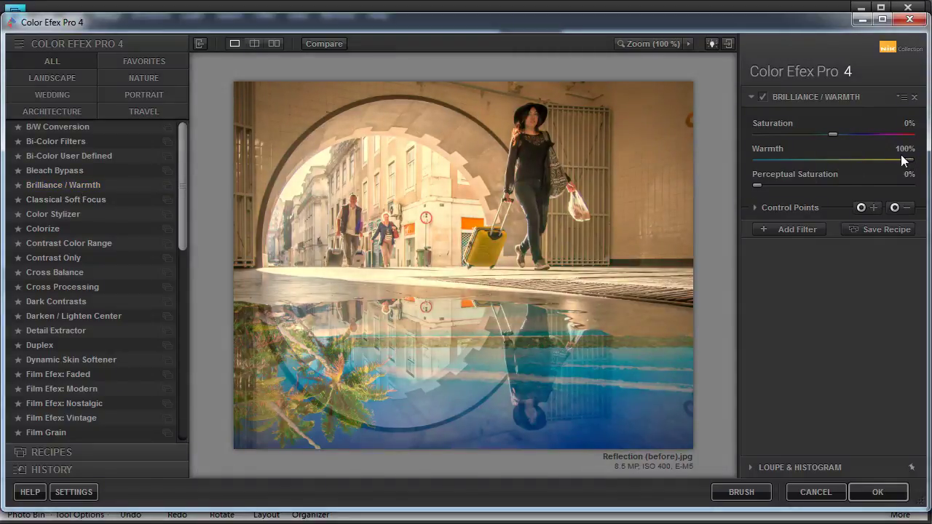
drag(756, 184, 780, 185)
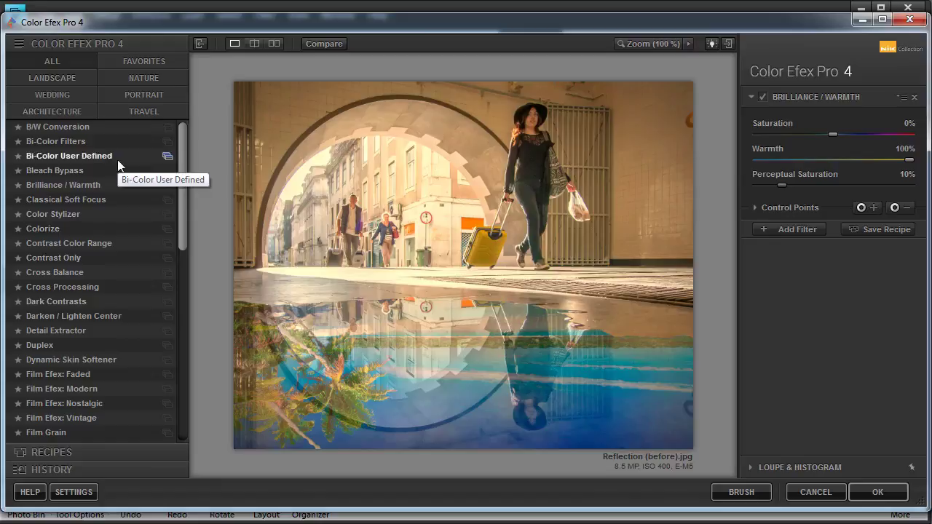
Step: Stack a Classical Soft Focus filter using the Soft Focus 2 method at 50% Strength
click(789, 230)
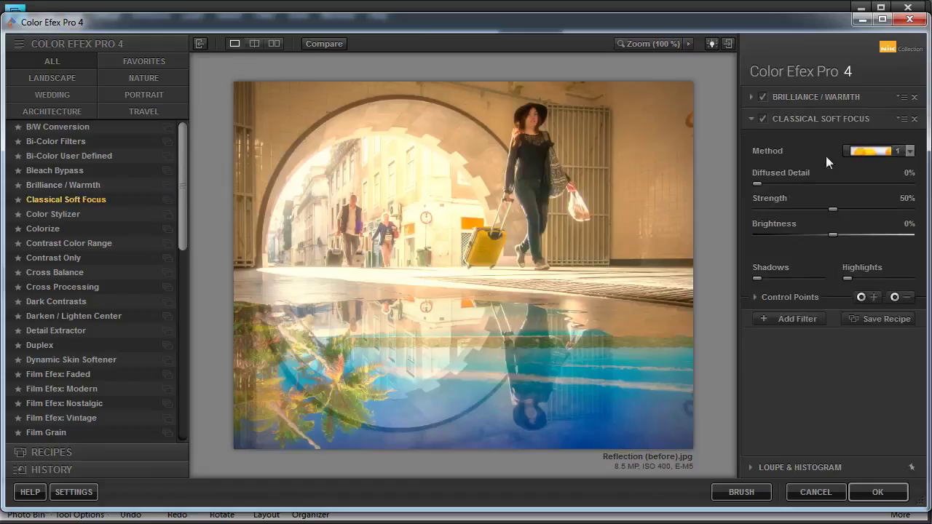
click(908, 151)
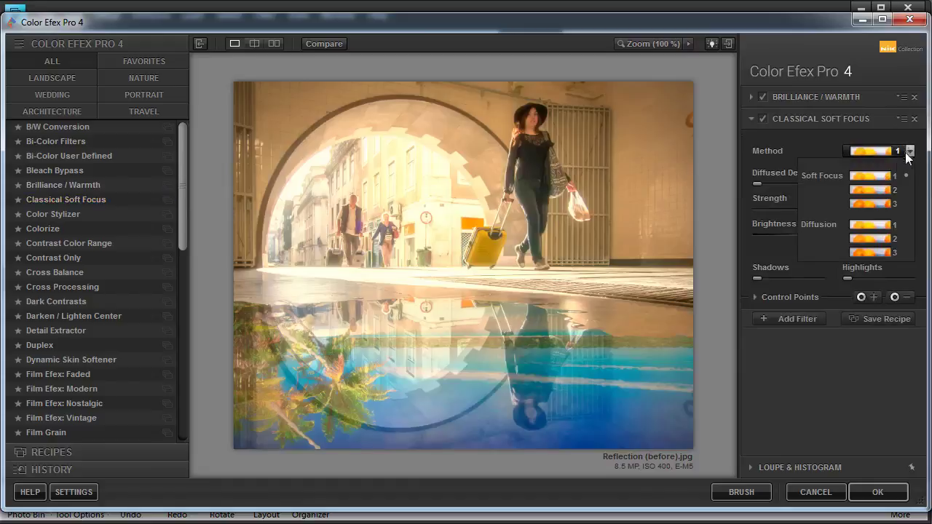
click(873, 190)
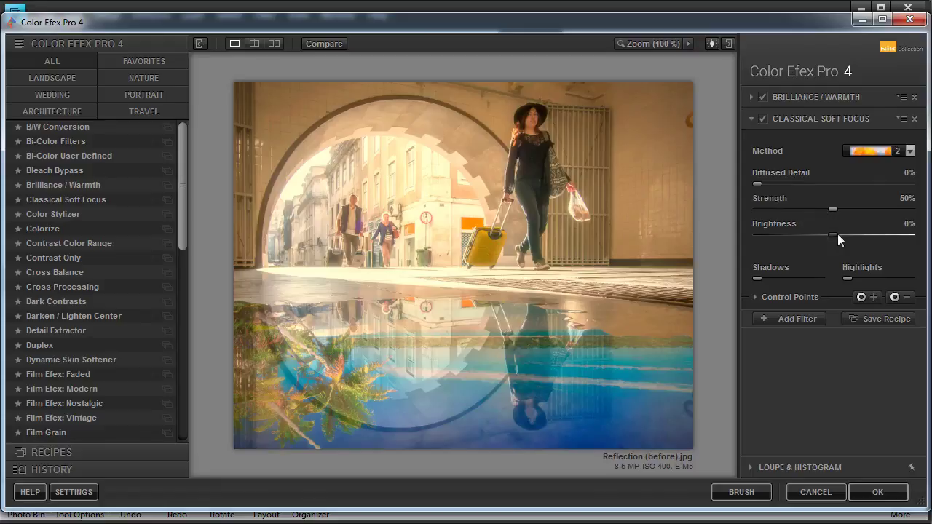
Step: Add Detail Extractor at 25%, place a control point on the arch street, and compare it on/off
click(801, 319)
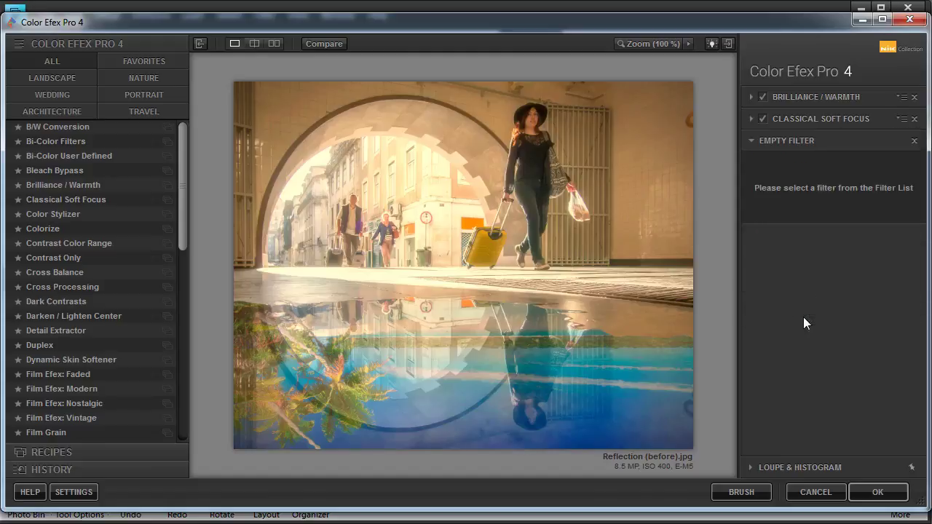
click(106, 329)
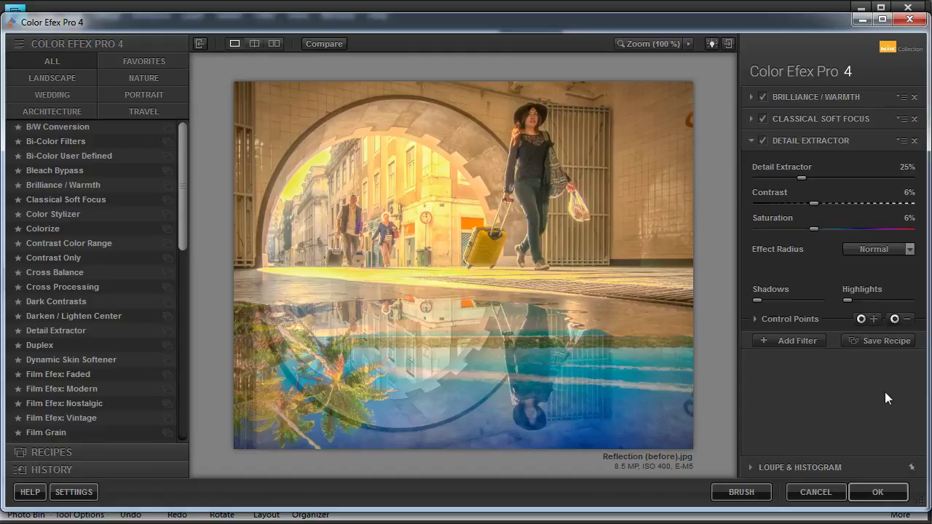
click(897, 321)
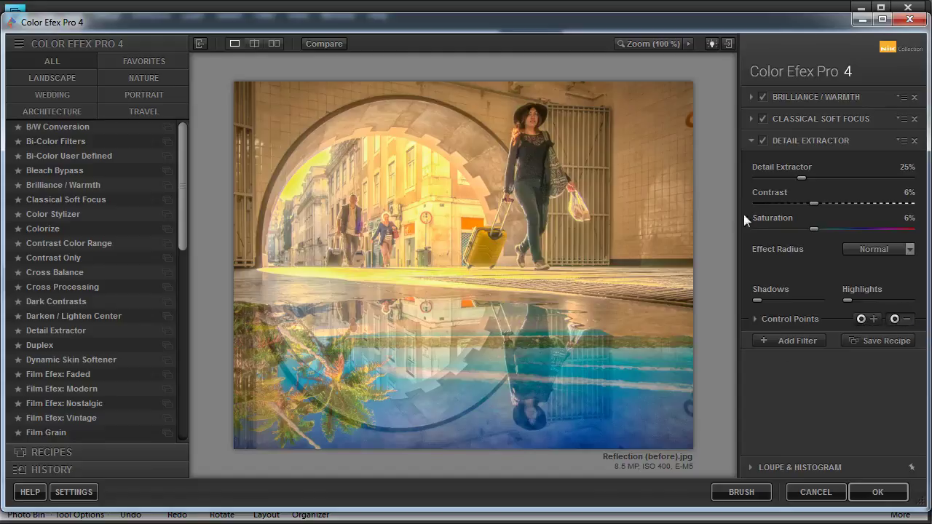
click(367, 264)
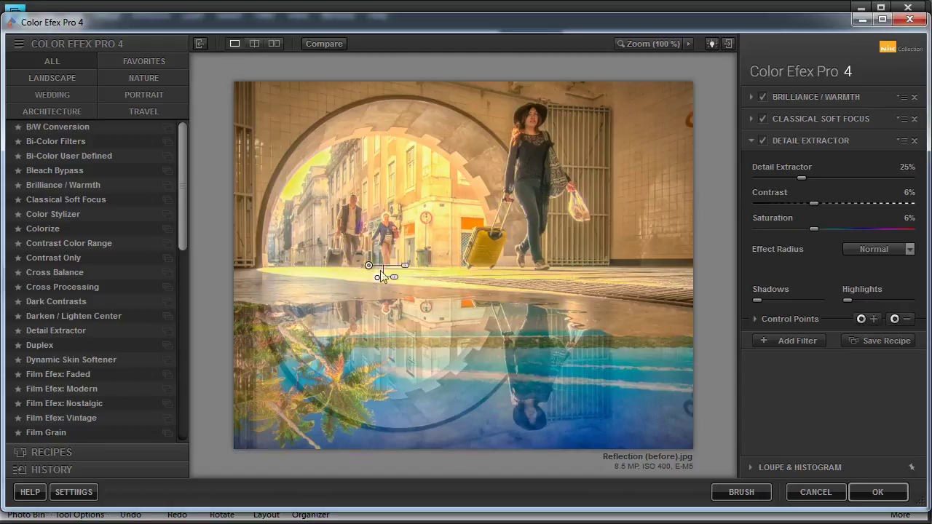
drag(368, 268, 437, 271)
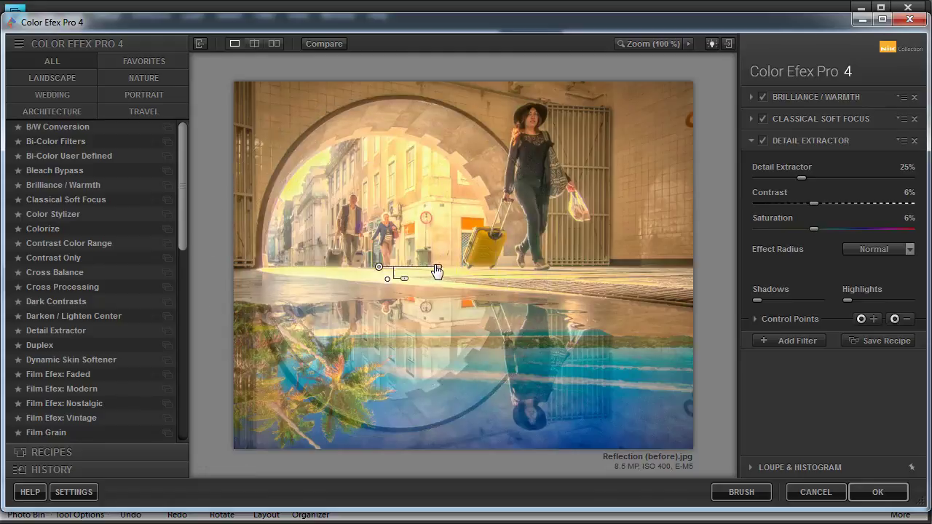
drag(379, 268, 373, 271)
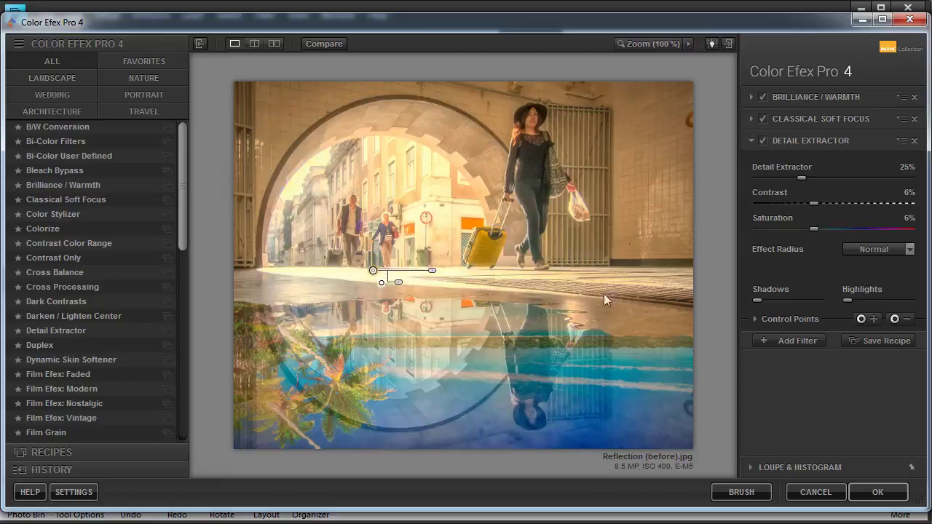
click(761, 140)
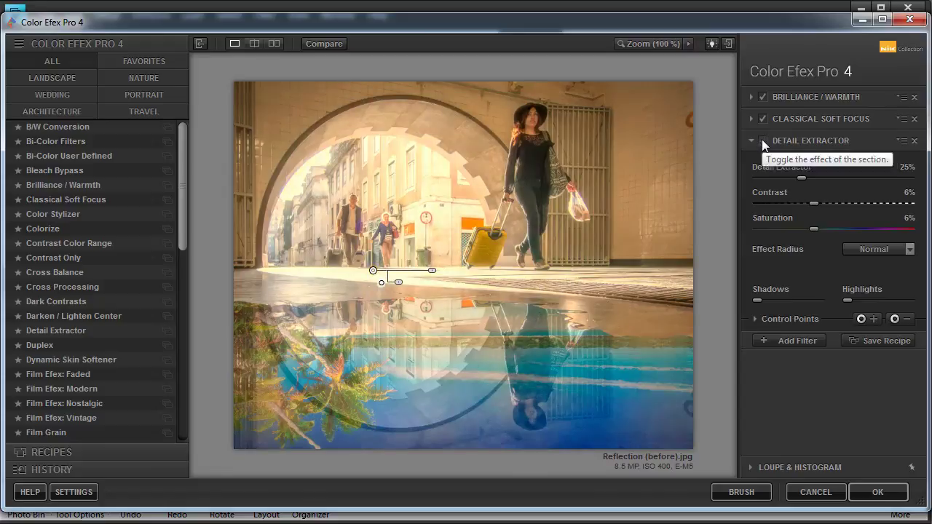
click(762, 140)
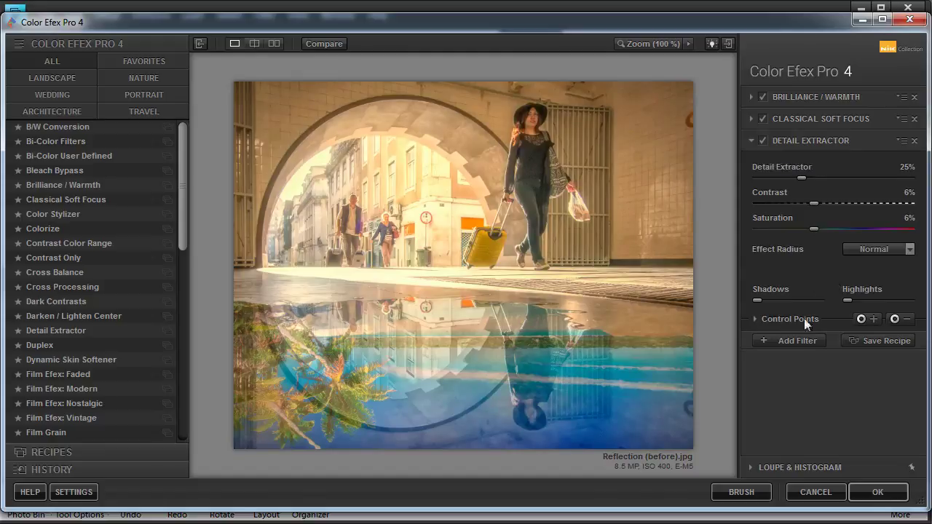
Step: Add Glamour Glow as the fourth filter and raise its Glow Warmth to 64%
click(792, 341)
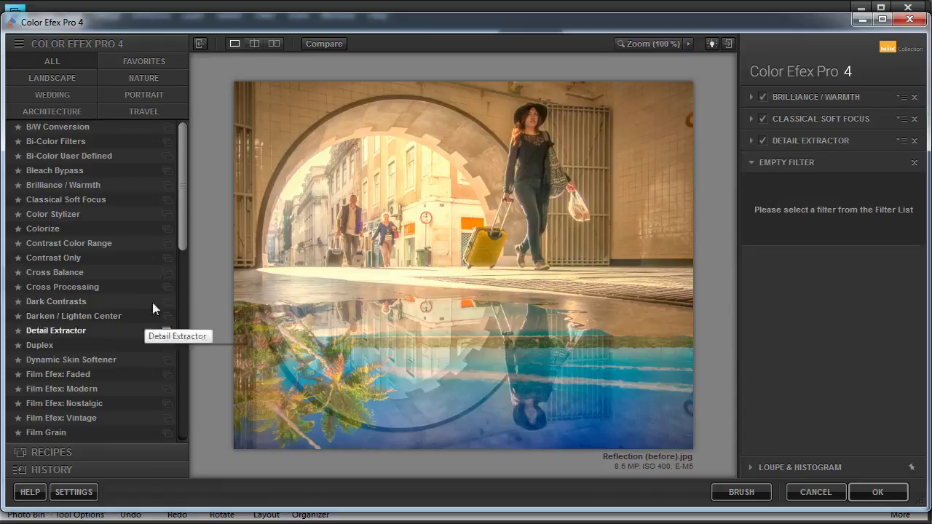
drag(181, 215, 185, 307)
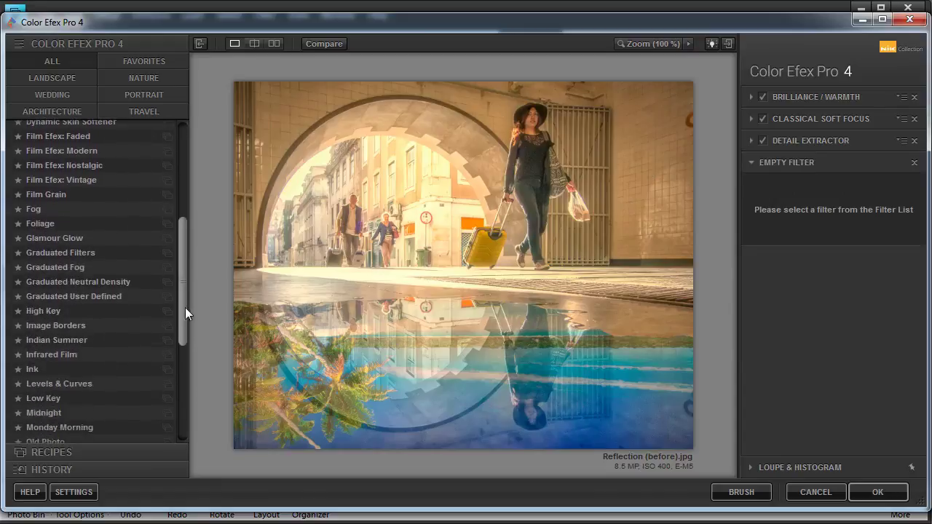
click(63, 239)
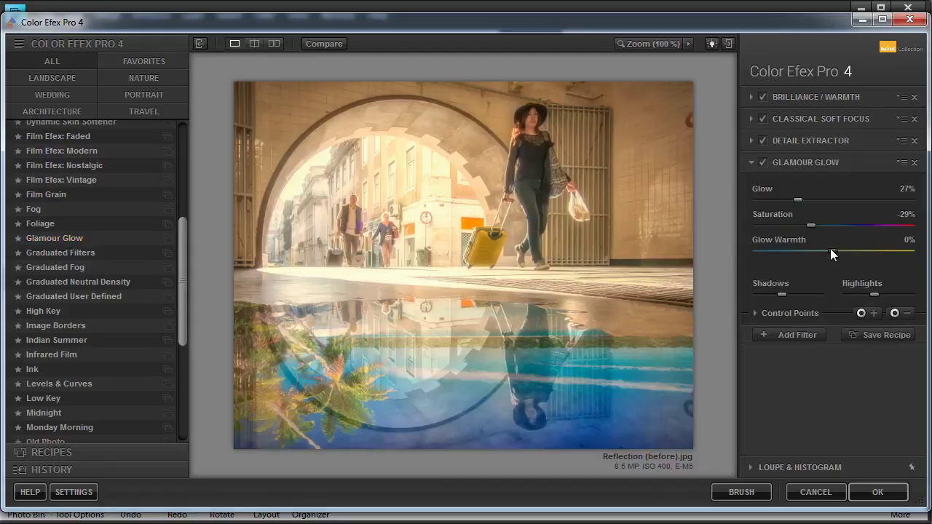
drag(831, 253, 881, 254)
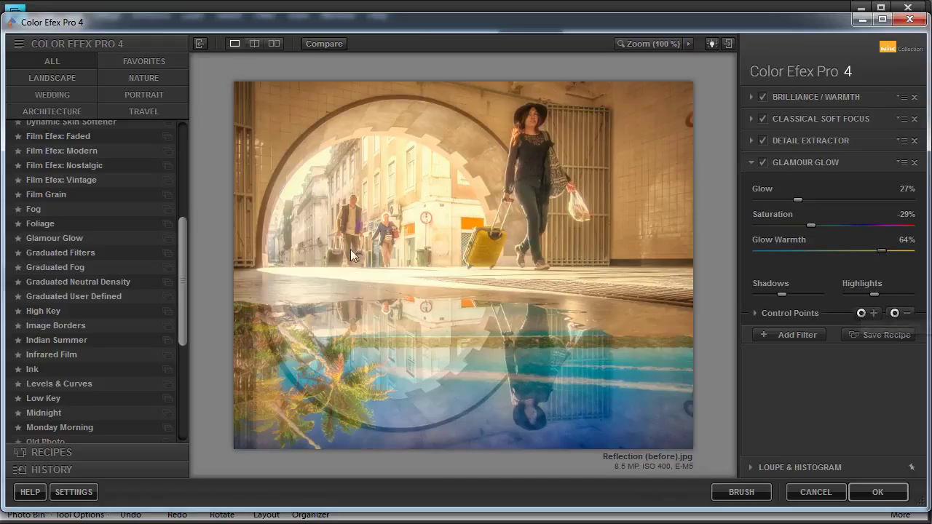
Step: Place a widened Glamour Glow control point on the pavement under the walkers and compare
click(865, 314)
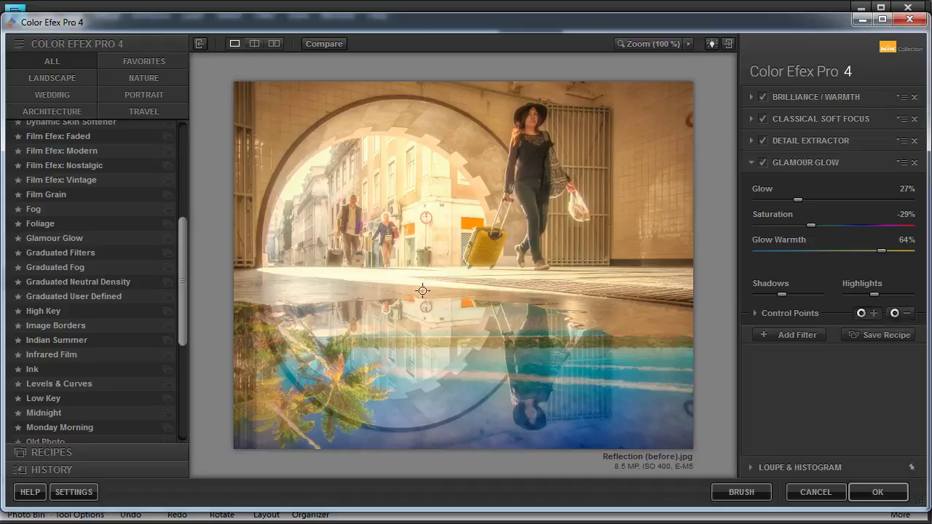
click(338, 269)
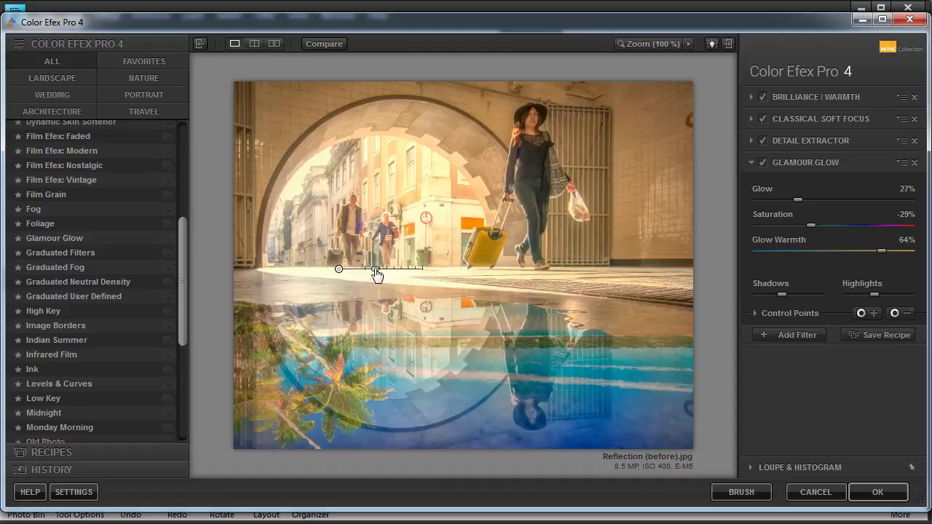
drag(376, 269, 437, 277)
drag(380, 270, 450, 276)
drag(388, 270, 388, 266)
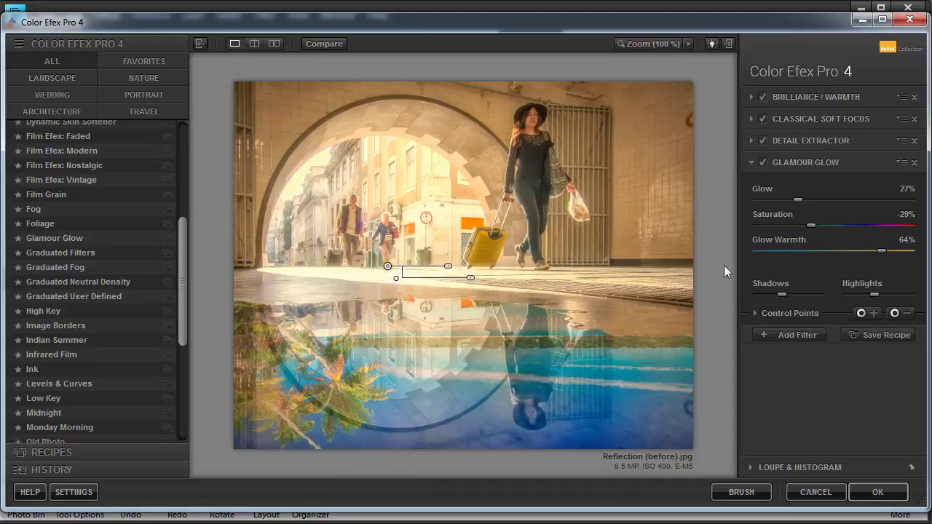
click(763, 163)
Step: Add a Skylight Filter at 20% strength in the fifth slot
click(784, 336)
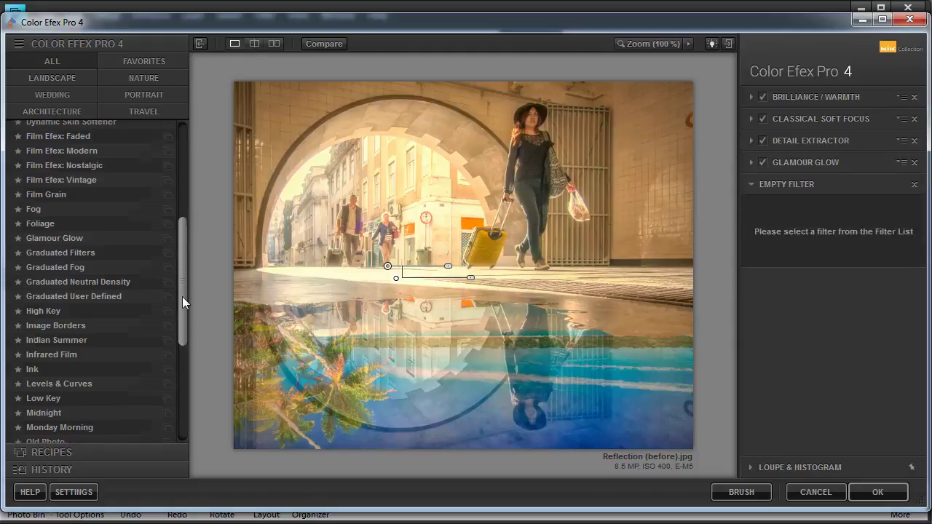
drag(182, 296, 189, 387)
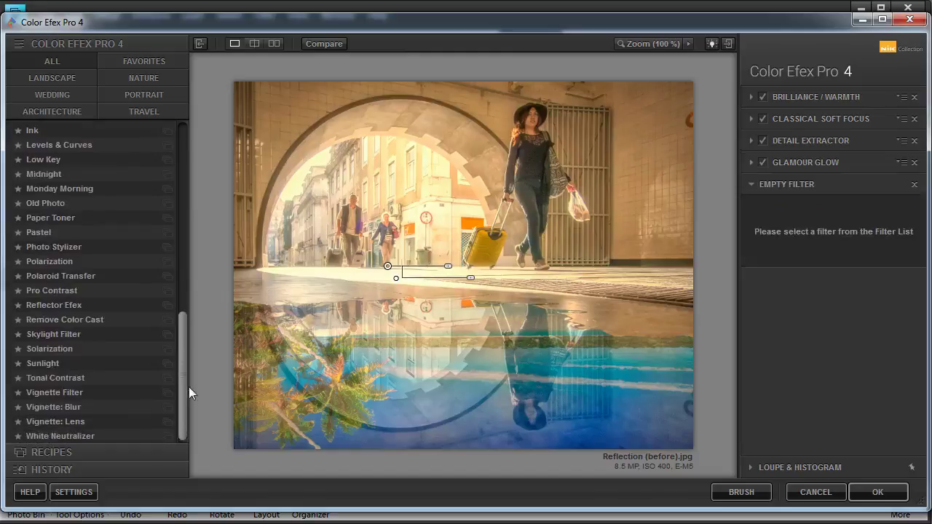
click(68, 334)
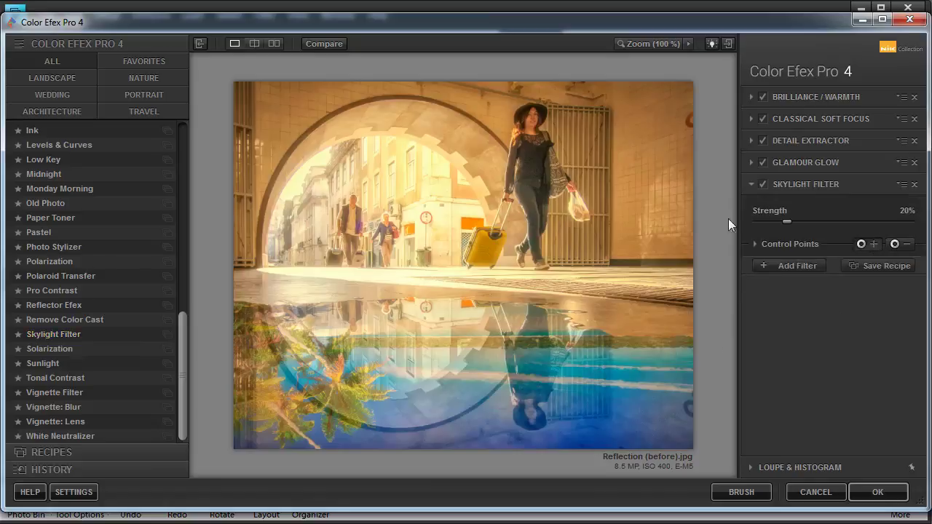
Step: Place a control point on the pavement near the walkers and enlarge its reach
click(370, 265)
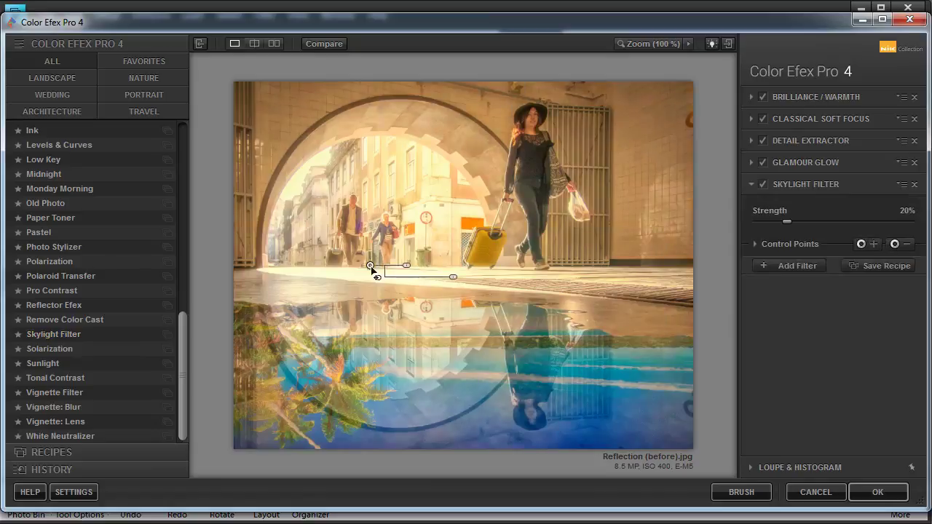
drag(409, 267, 387, 268)
mouse_move(374, 268)
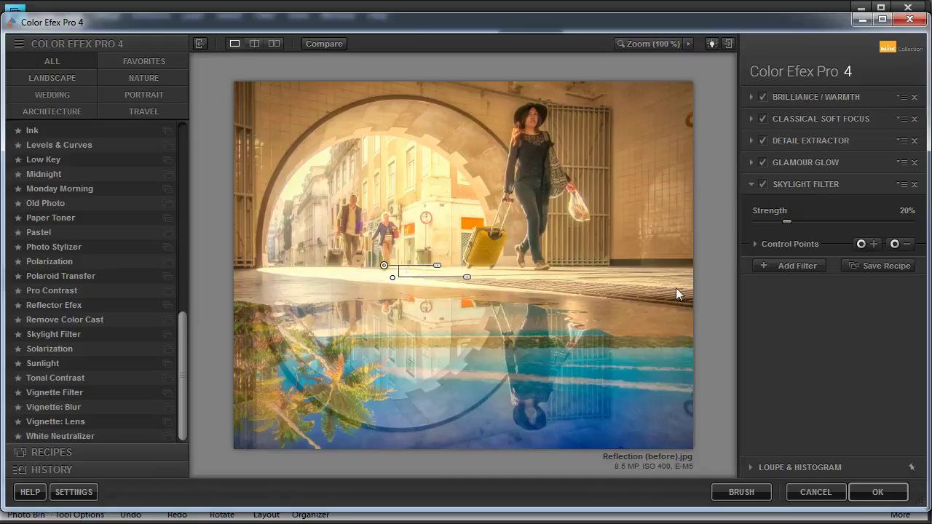
click(320, 44)
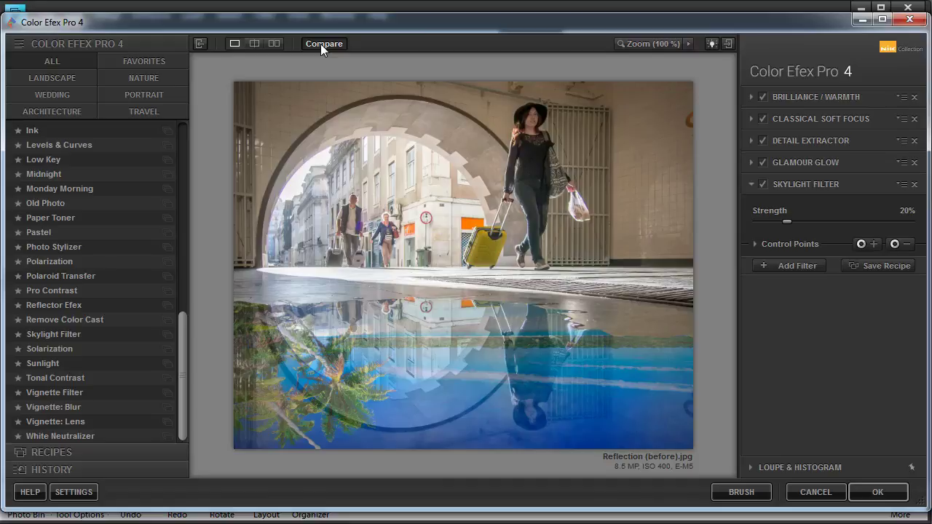
click(320, 43)
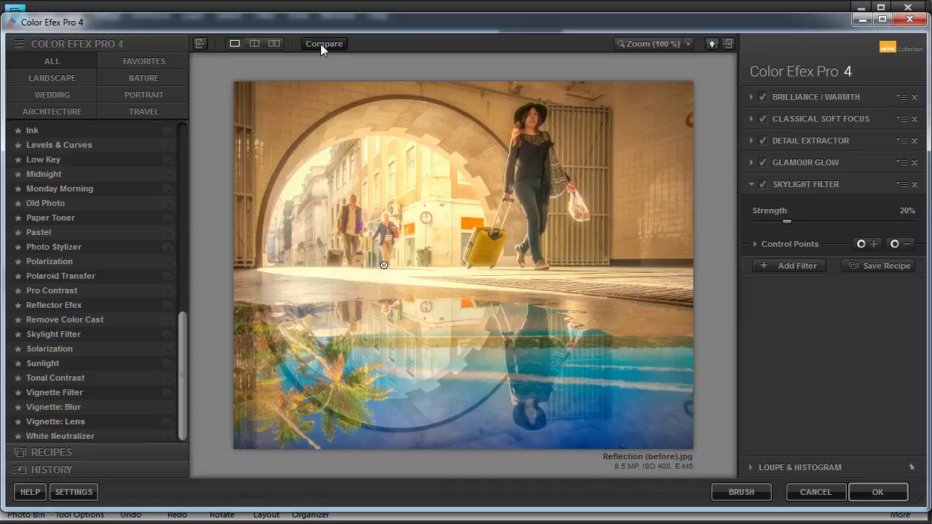
Step: Apply the Color Efex Pro 4 stack as a layer, set it to 50% opacity, and compare visibility
click(878, 493)
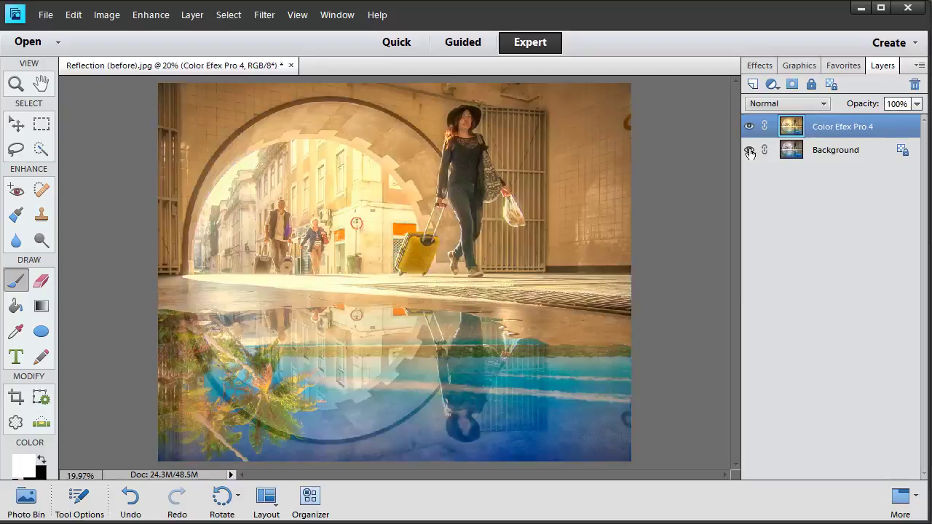
click(916, 103)
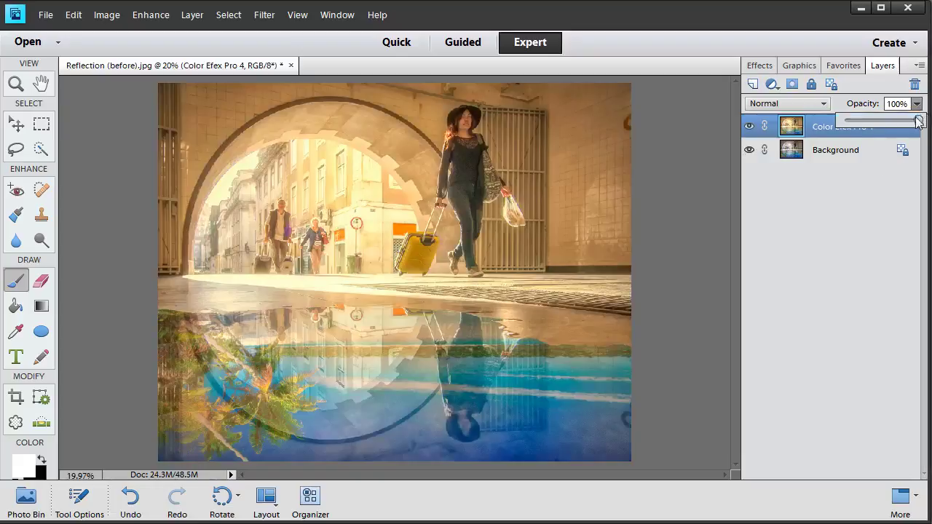
drag(916, 120, 882, 133)
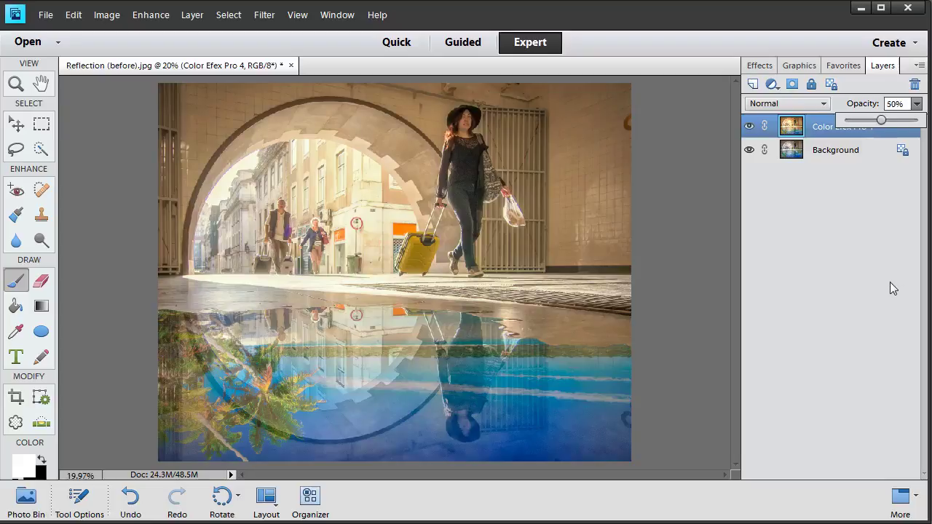
click(748, 128)
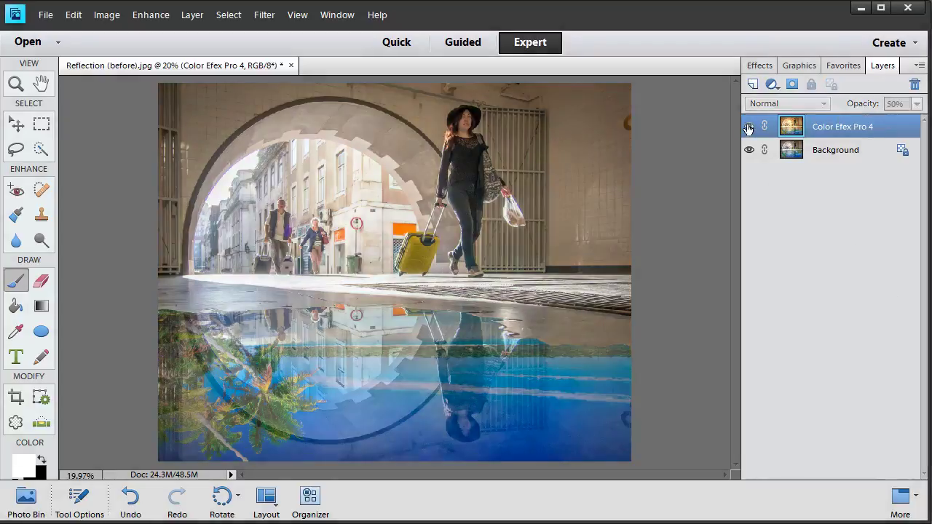
click(750, 128)
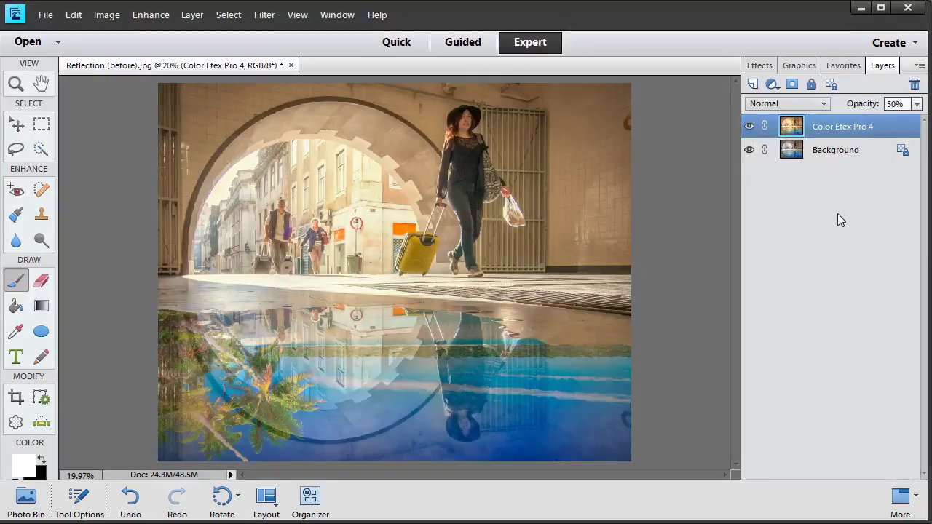